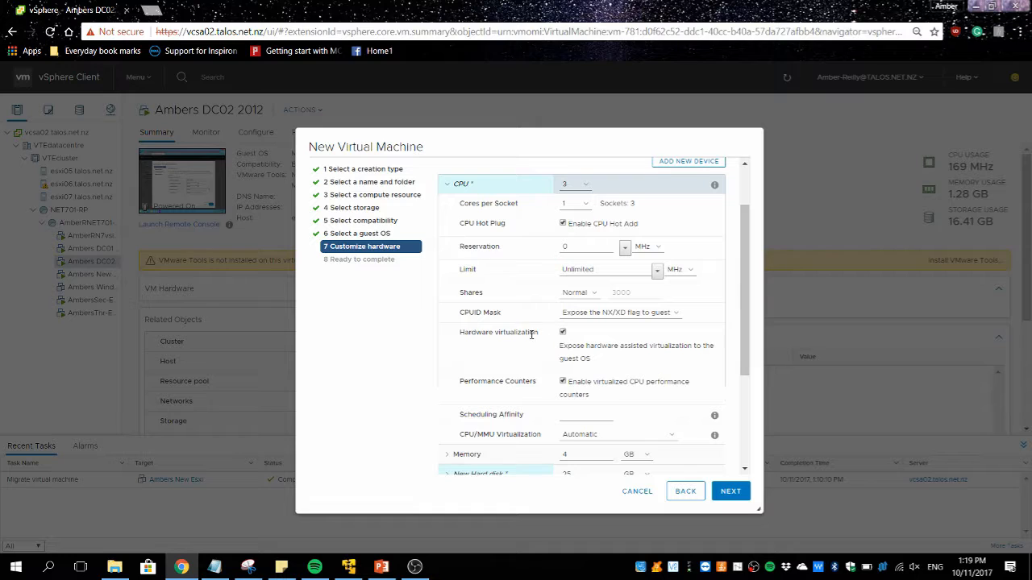
triple_click(474, 331)
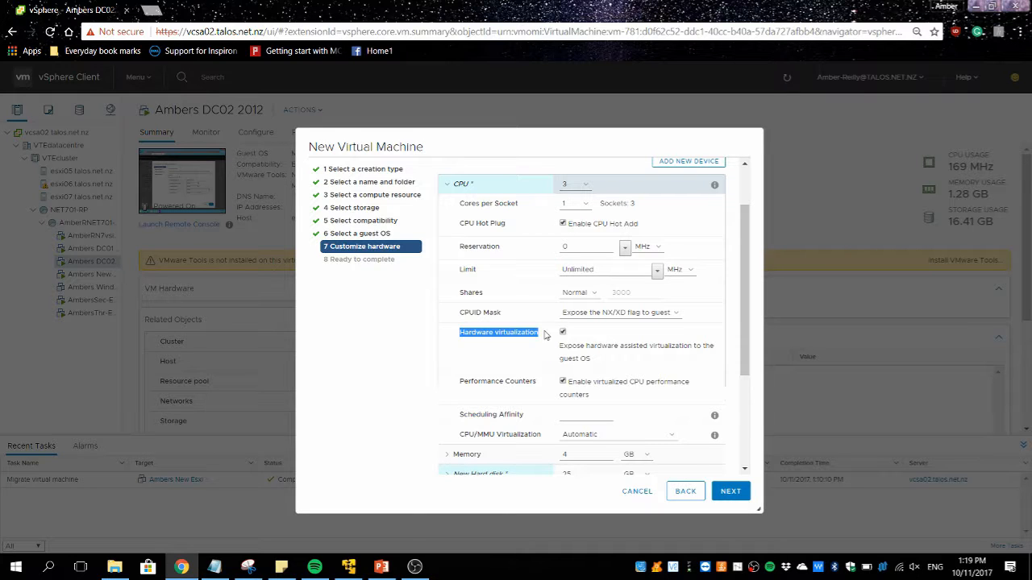
left_click_drag(460, 386, 545, 382)
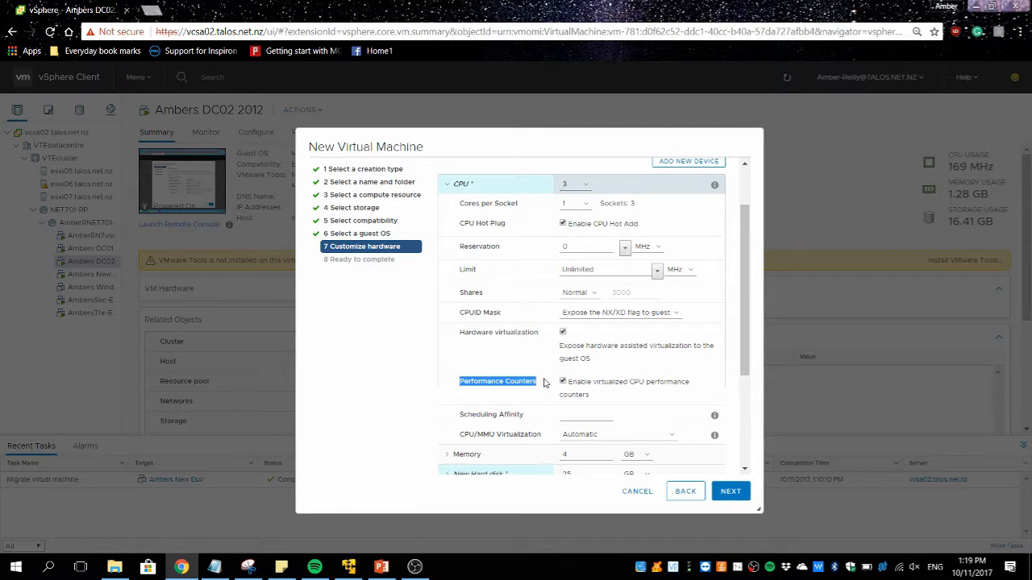
scroll(540, 379, "up", 2)
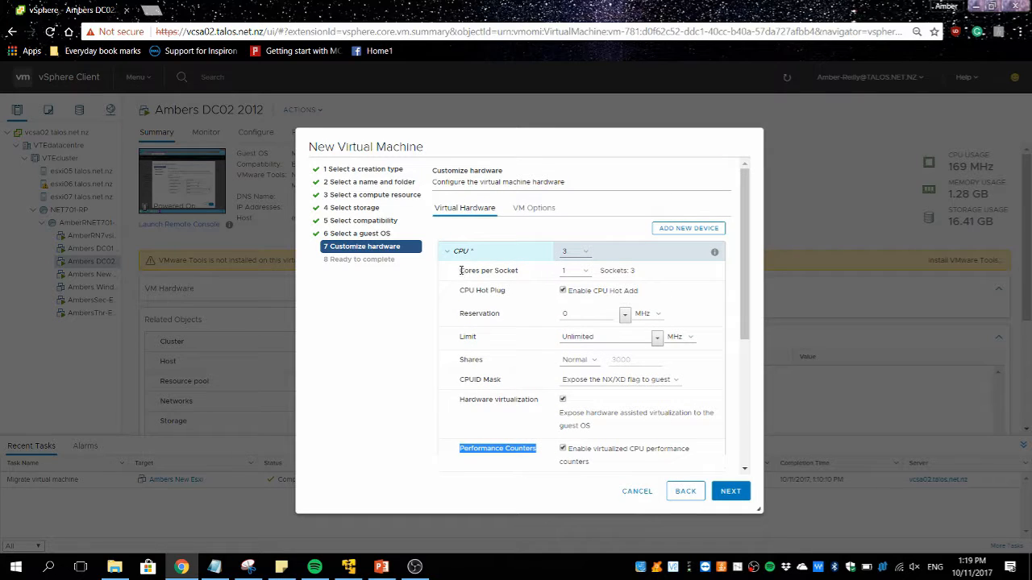
left_click_drag(461, 271, 520, 271)
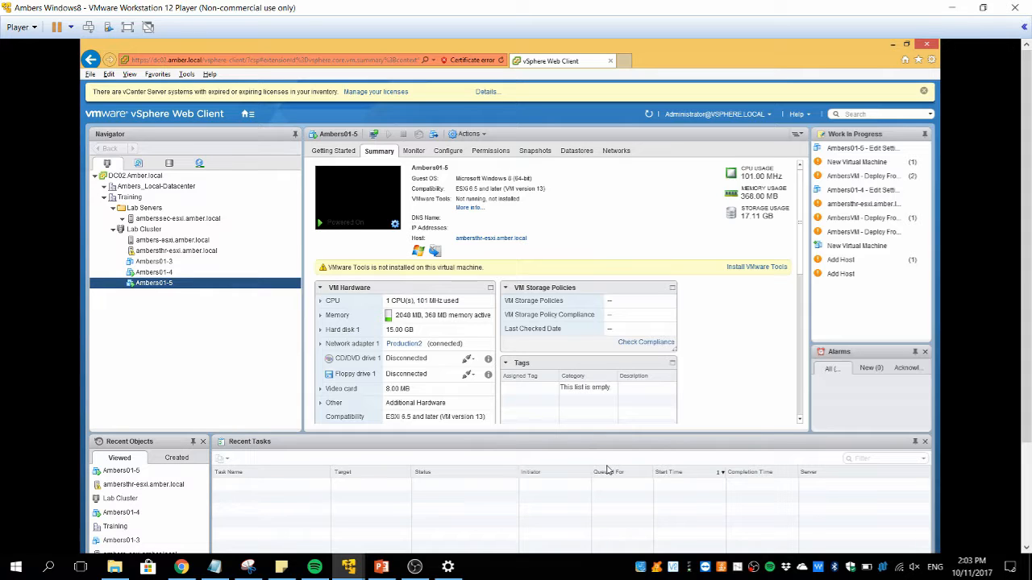
Launch Add Host on the Training datacenter, then switch to the DC01 VM's DNS Manager.
left_click(125, 198)
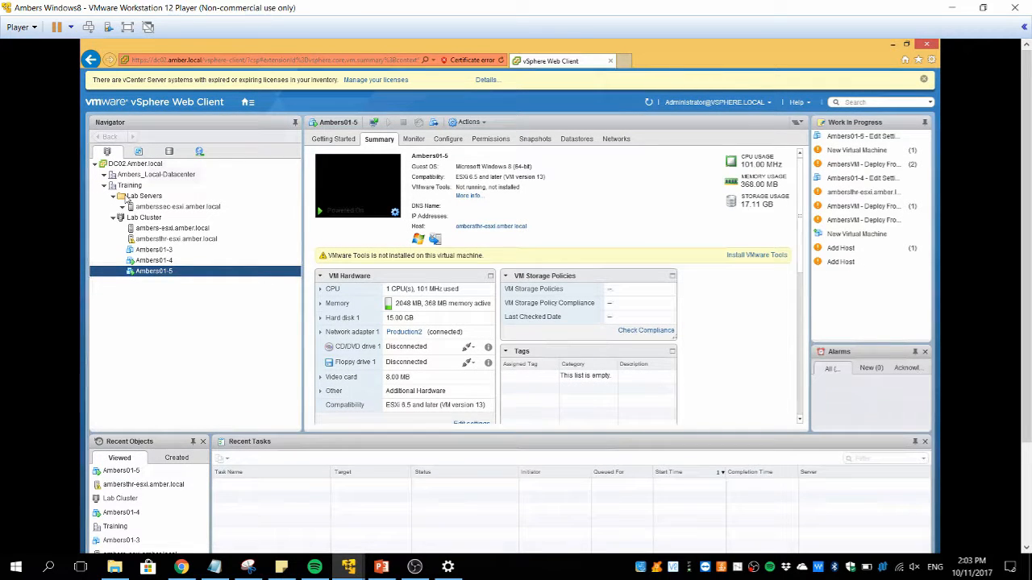
right_click(127, 187)
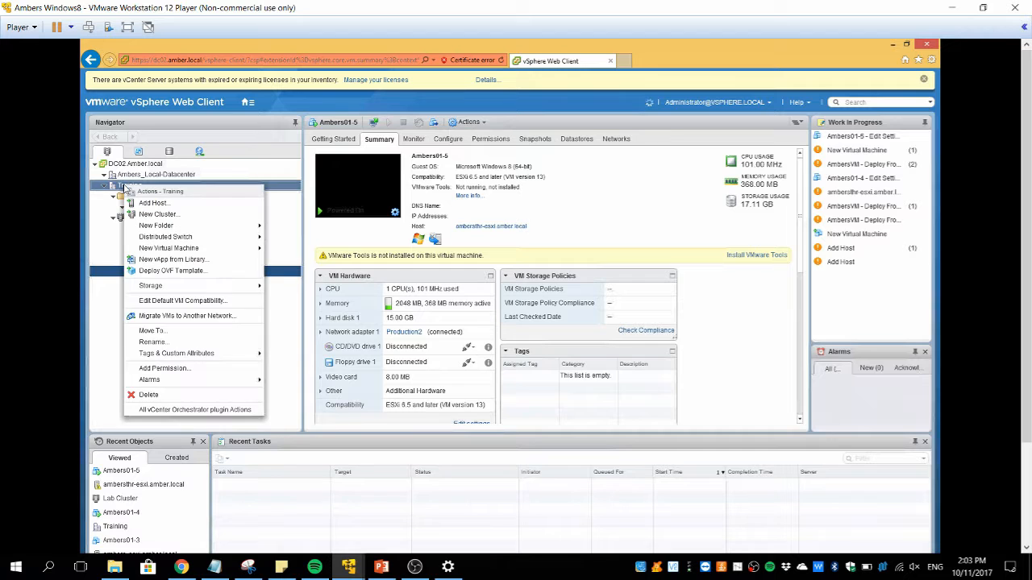
left_click(172, 207)
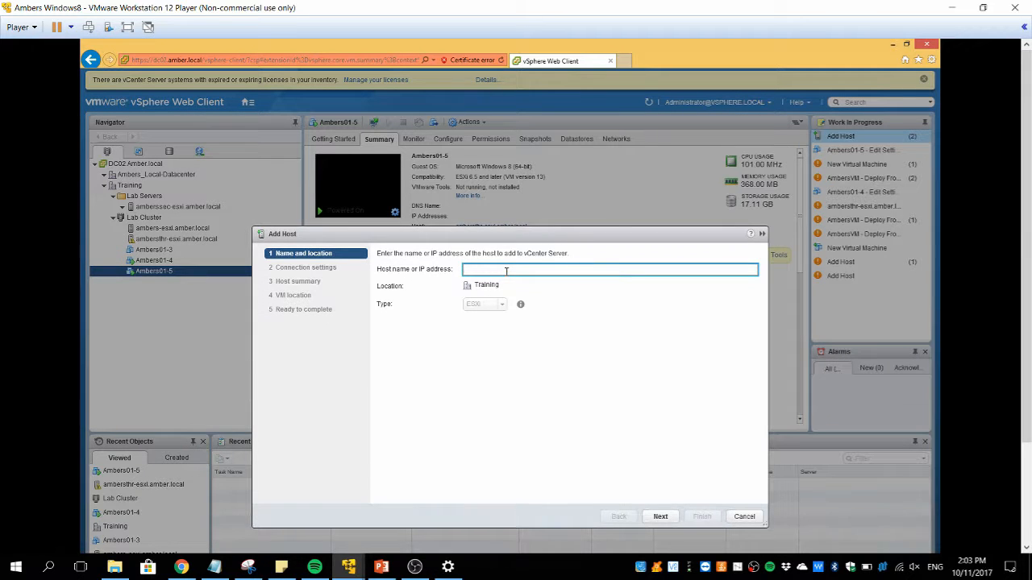
left_click(350, 575)
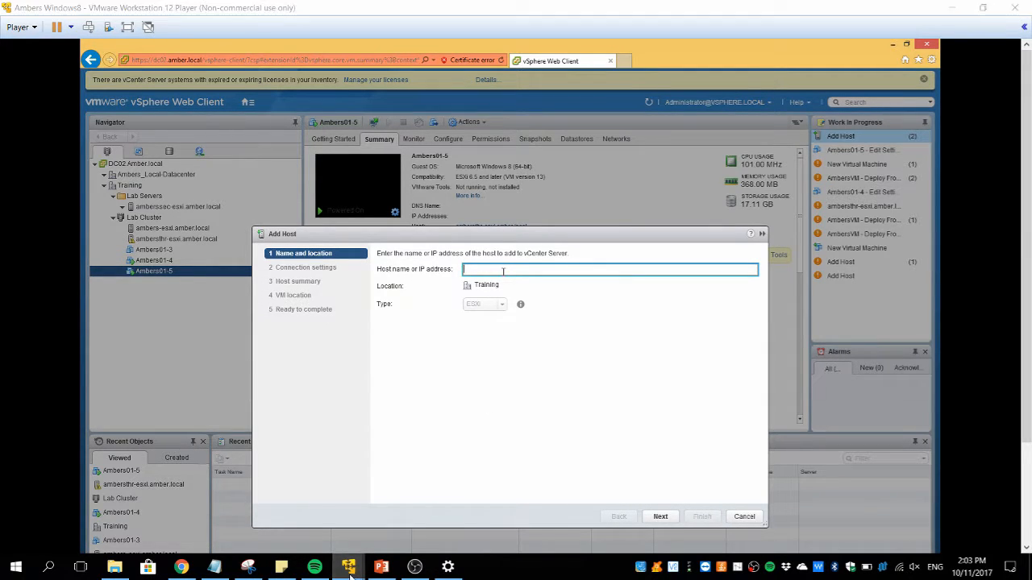
left_click(411, 477)
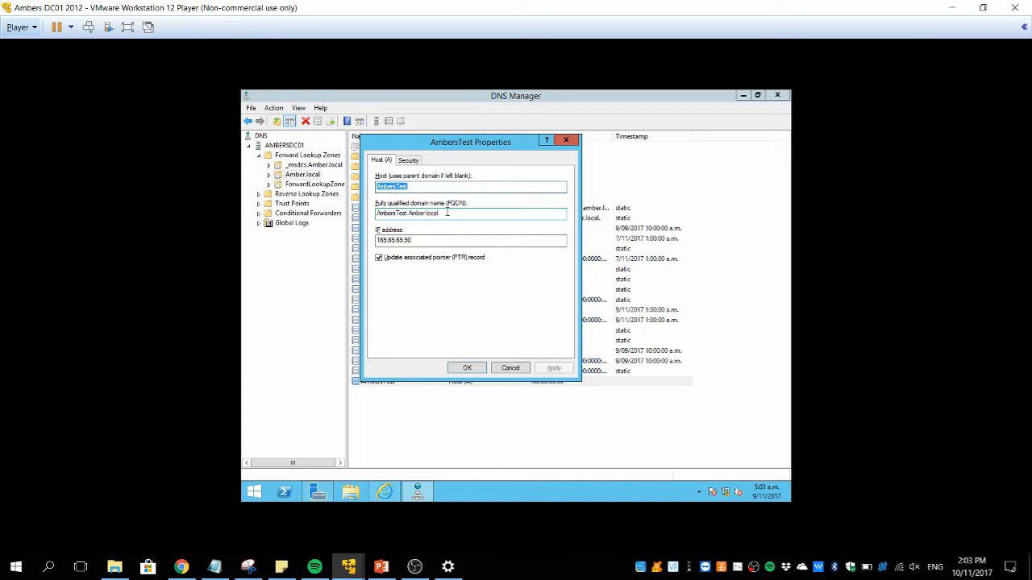
Copy the AmbersTest.Amber.local FQDN from DNS Manager and return to the Windows8 VM.
left_click_drag(439, 213, 370, 212)
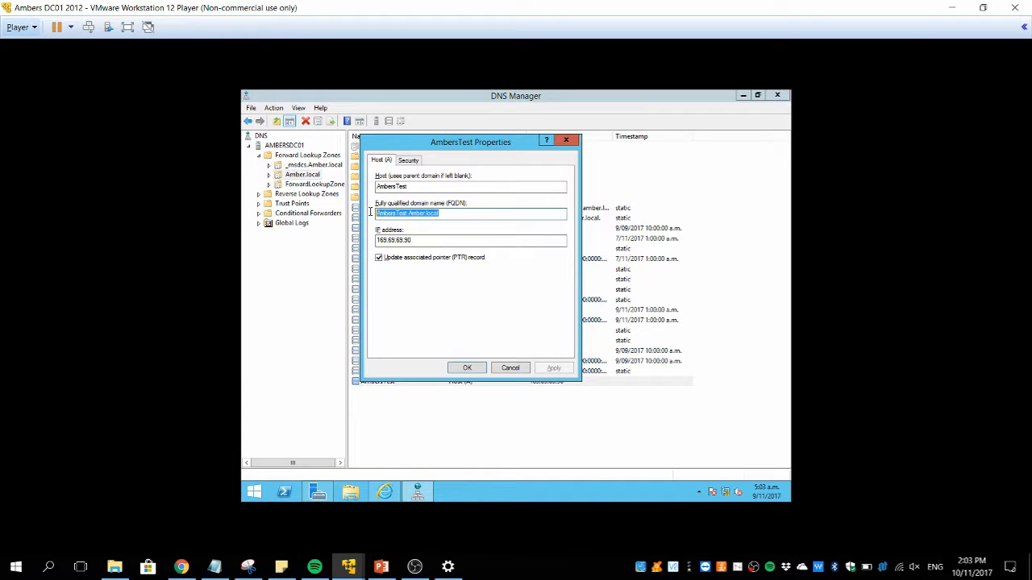
key("ctrl+alt")
left_click(349, 571)
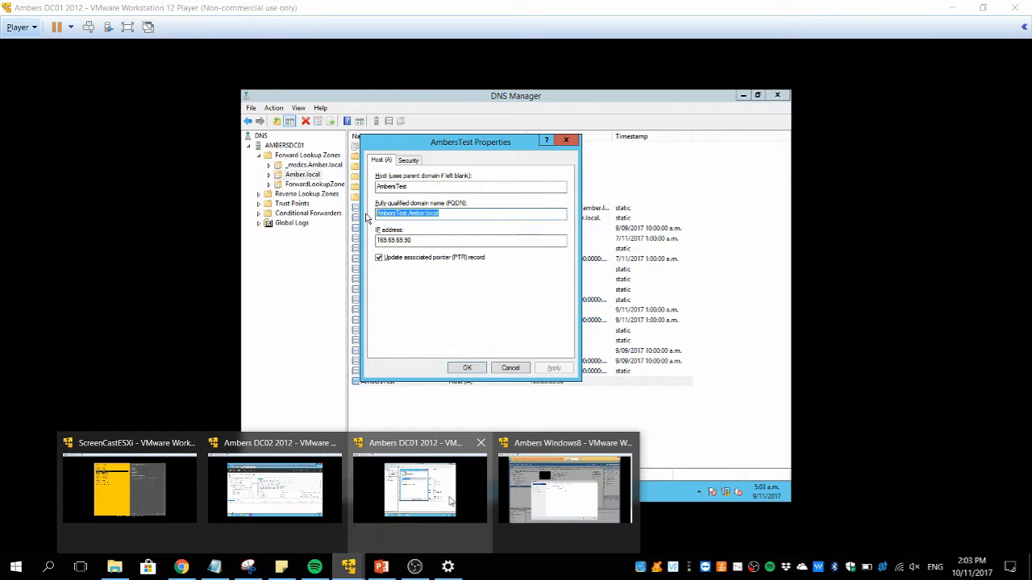
left_click(566, 496)
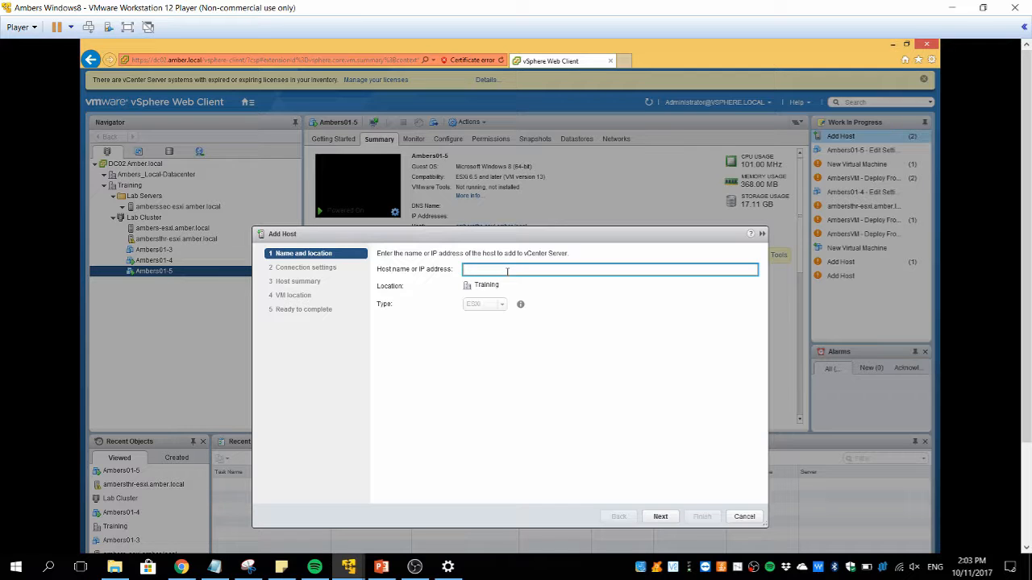
Enter AmbersTest.Amber.local as the host name and continue to connection settings.
type("AMbers")
key("BackSpace")
key("BackSpace")
key("BackSpace")
key("BackSpace")
key("BackSpace")
key("BackSpace")
type("Amba")
type("rsTes")
type("t.Amber")
type(".loca")
key("Tab")
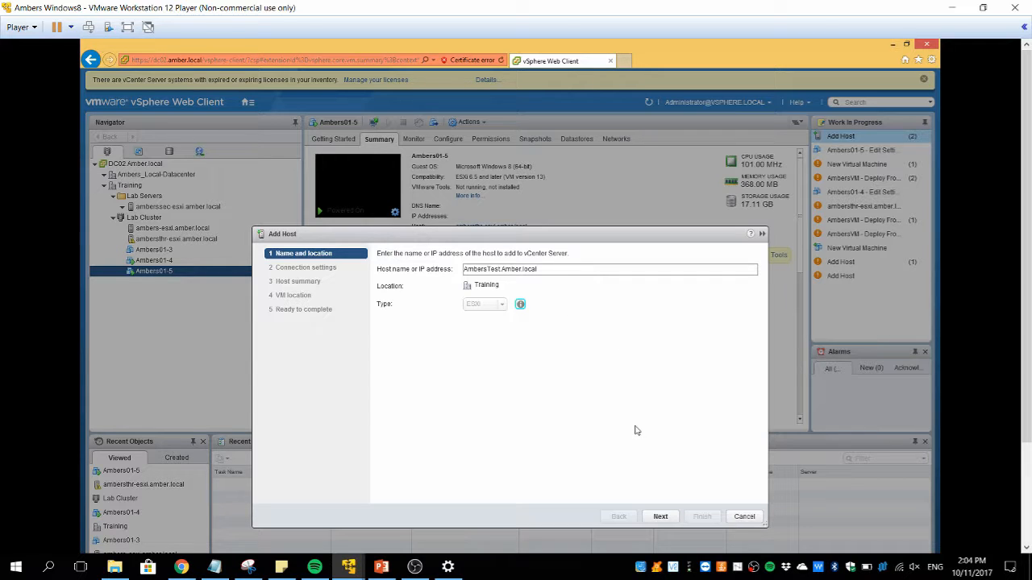
left_click(659, 517)
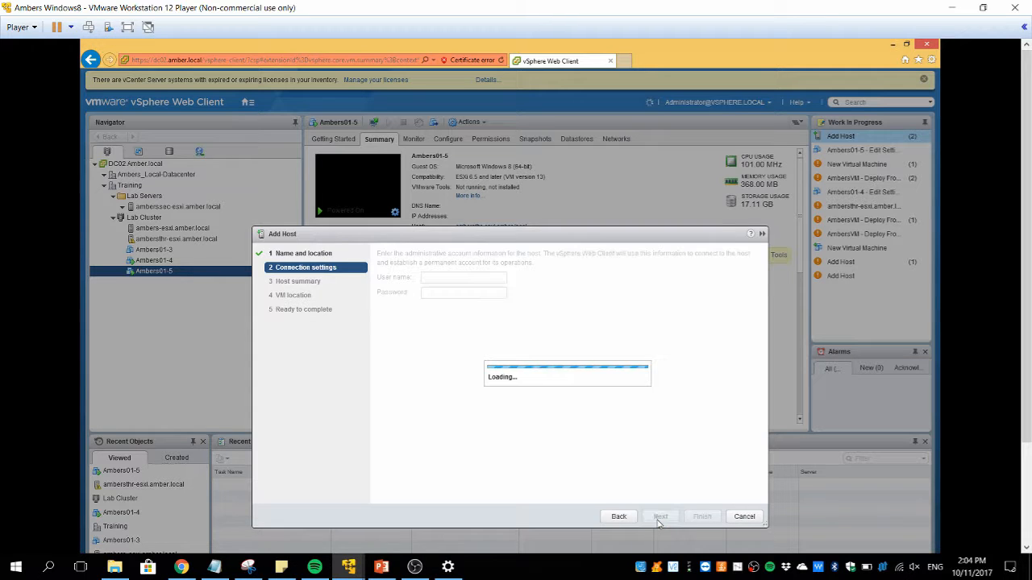
Log in with user root and its password, then accept the host's security certificate.
type("r")
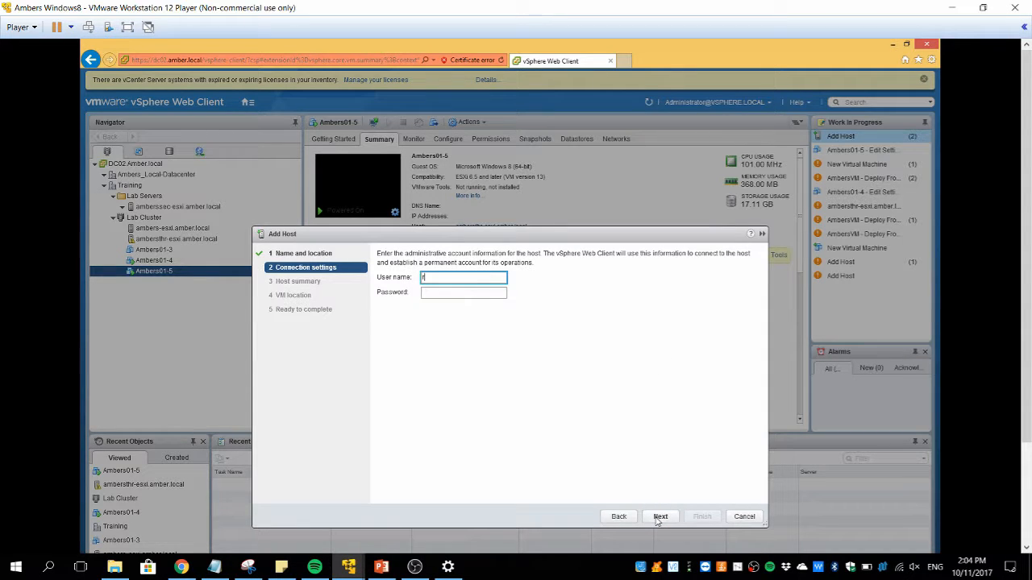
type("oot")
key("Tab")
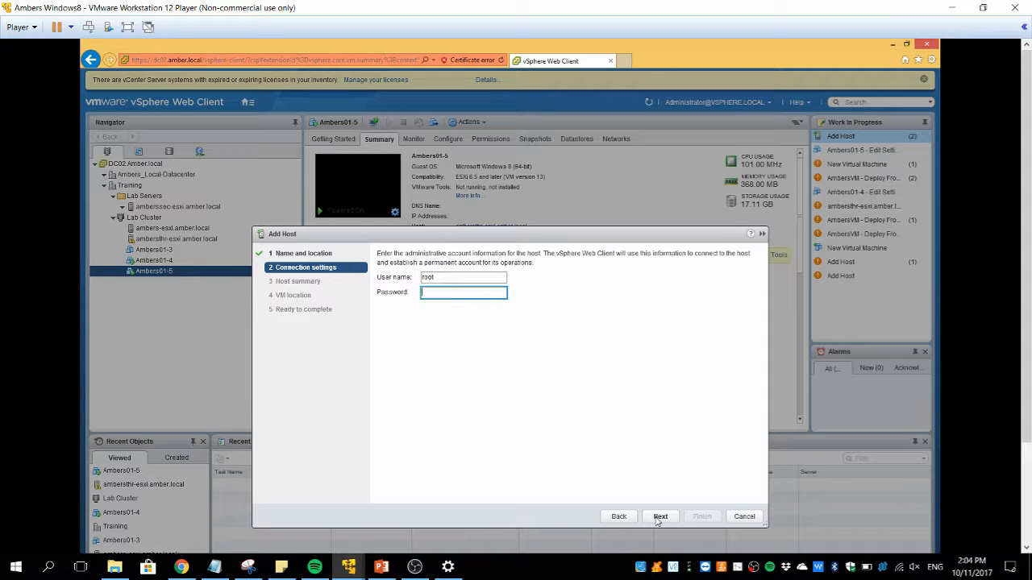
type("VMware1!")
left_click(659, 516)
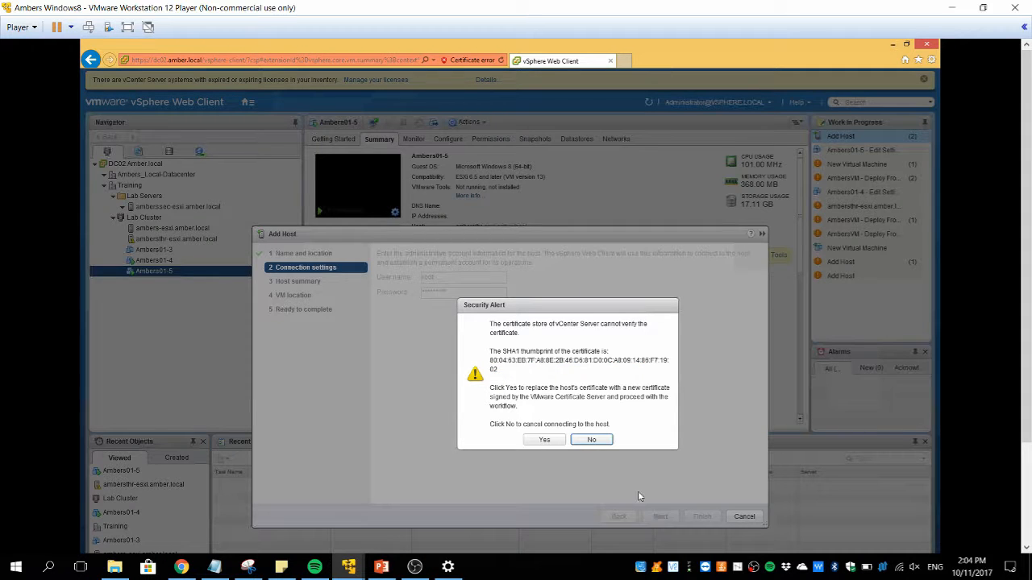
left_click(533, 442)
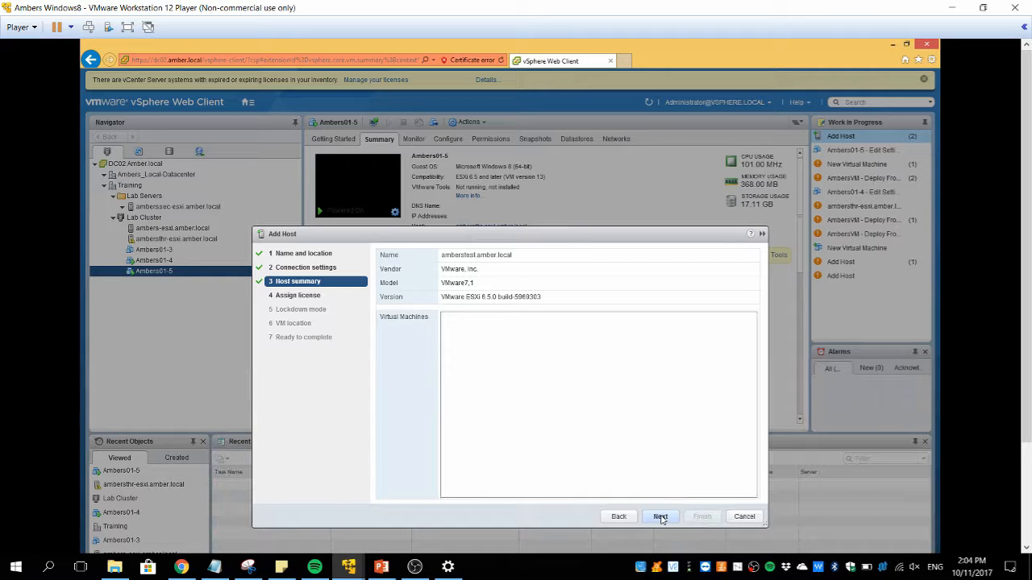
Keep the evaluation license and disabled lockdown mode, and put the host's VMs in LabVMs.
left_click(661, 517)
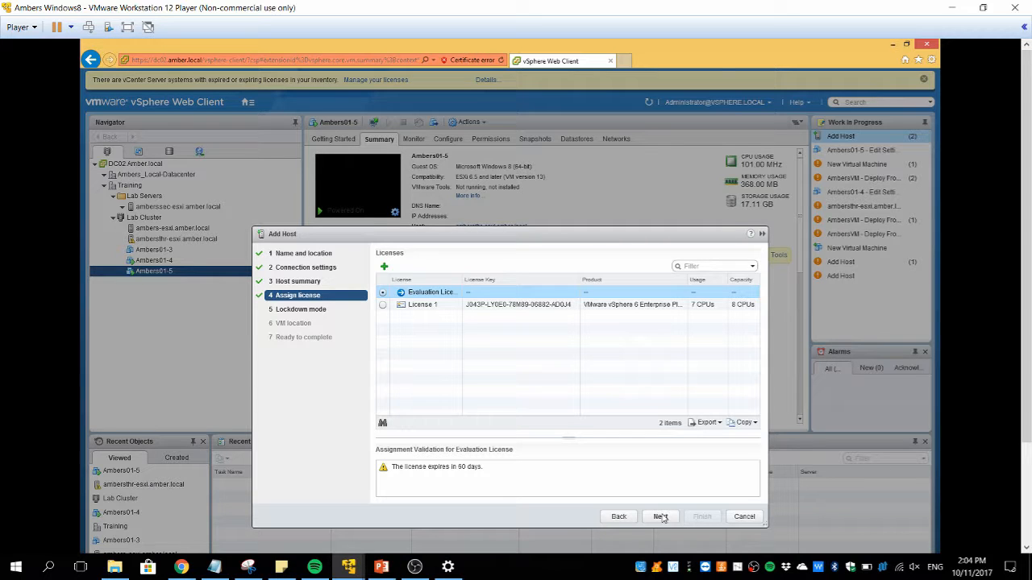
left_click(660, 516)
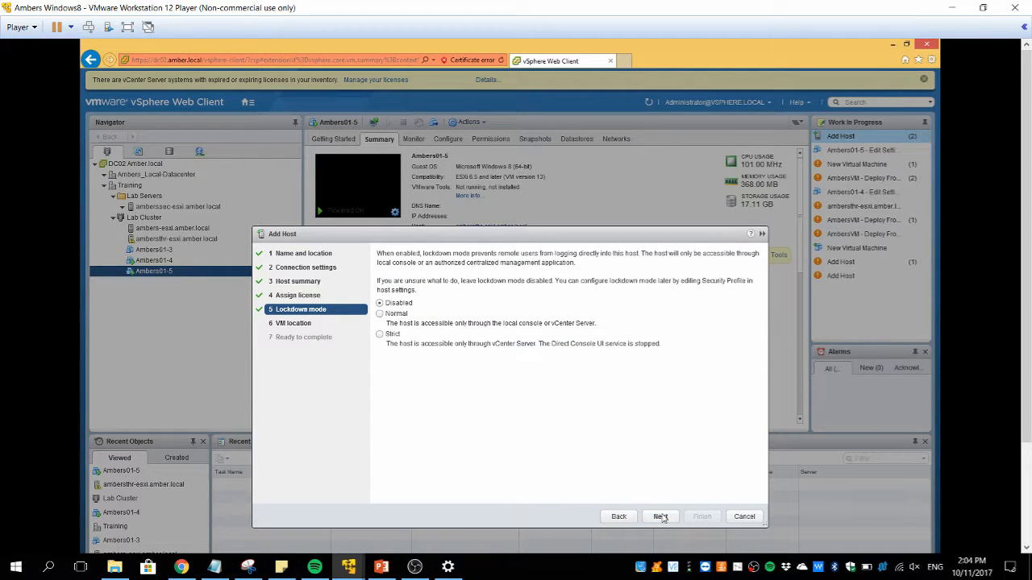
left_click(661, 517)
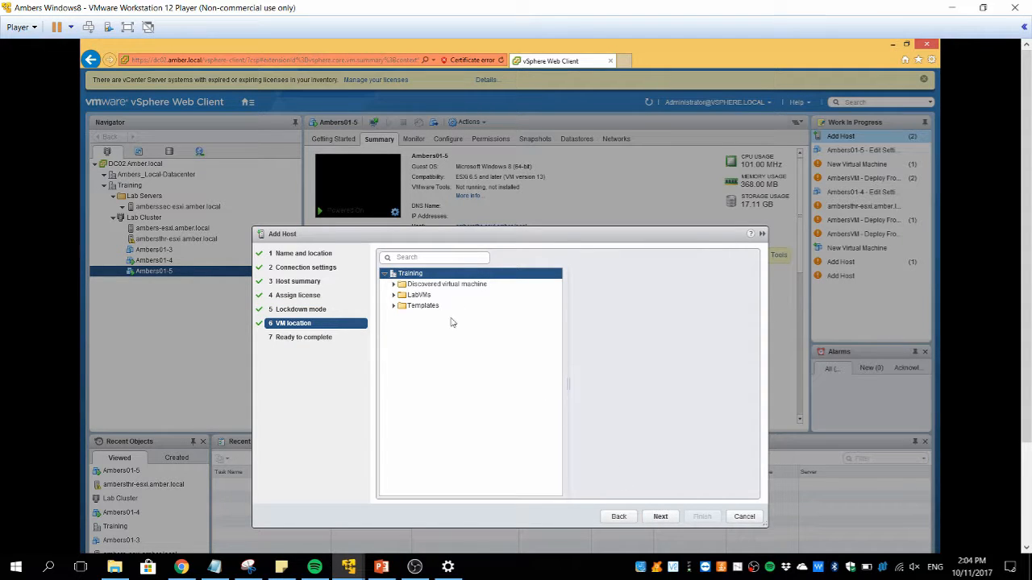
left_click(412, 286)
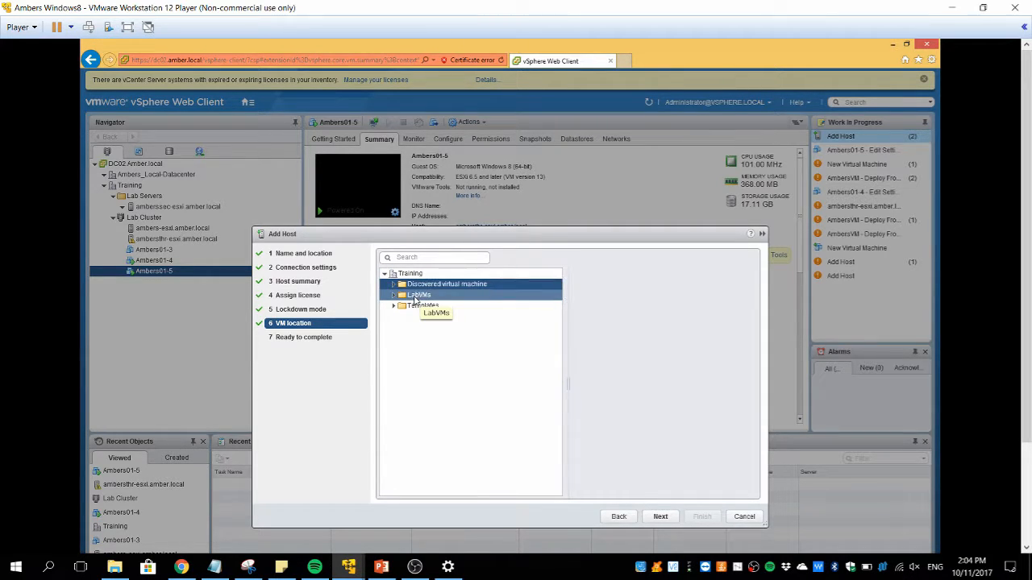
left_click(416, 296)
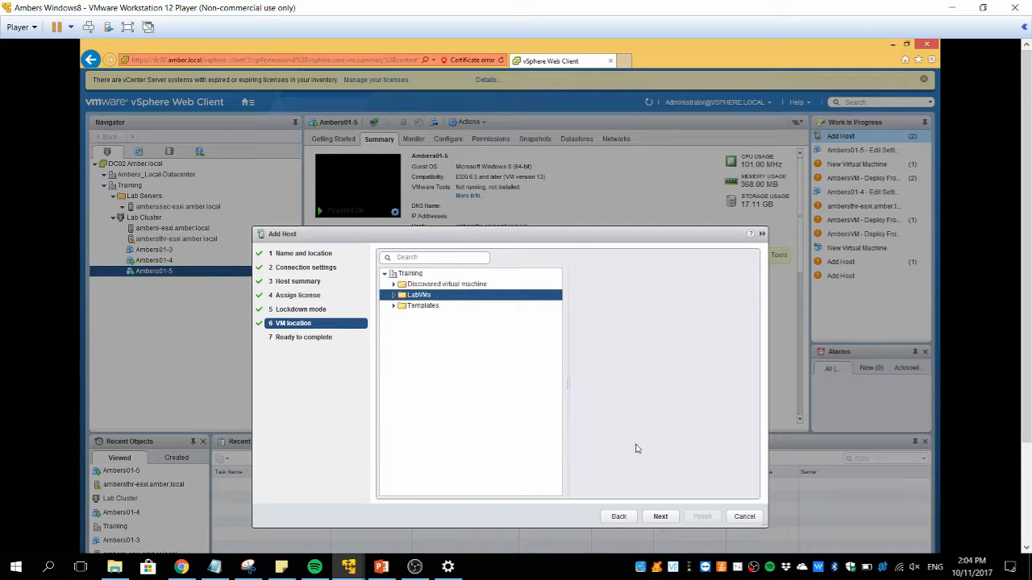
left_click(660, 517)
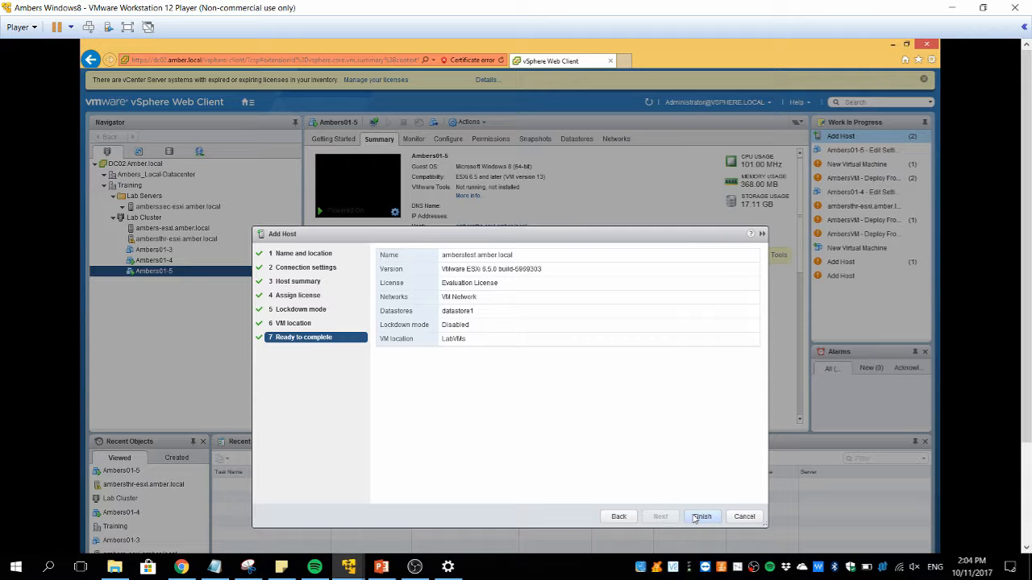
Finish the wizard, check the Add standalone host task, and try dragging the host to Lab Servers.
left_click(700, 517)
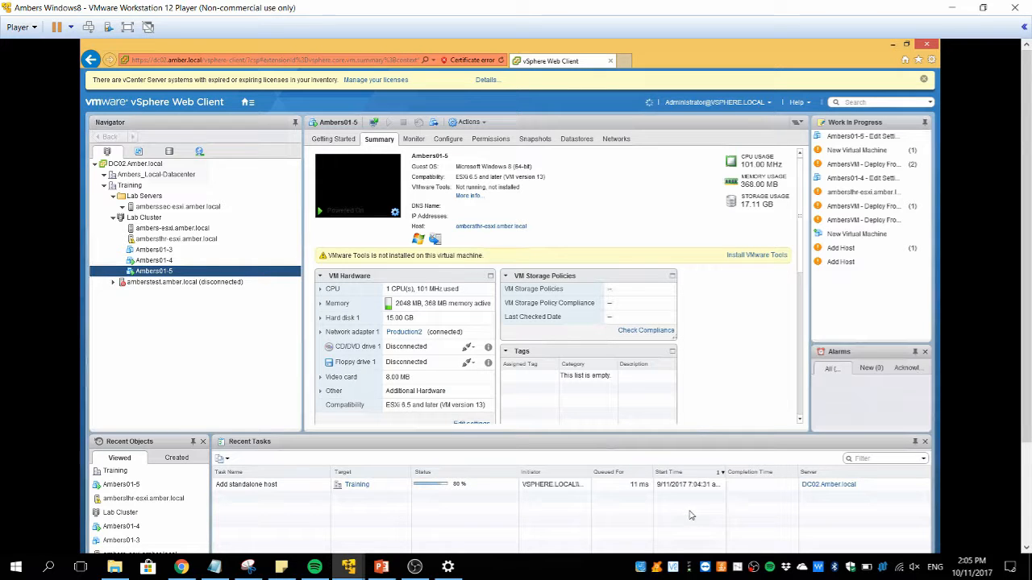
left_click(521, 488)
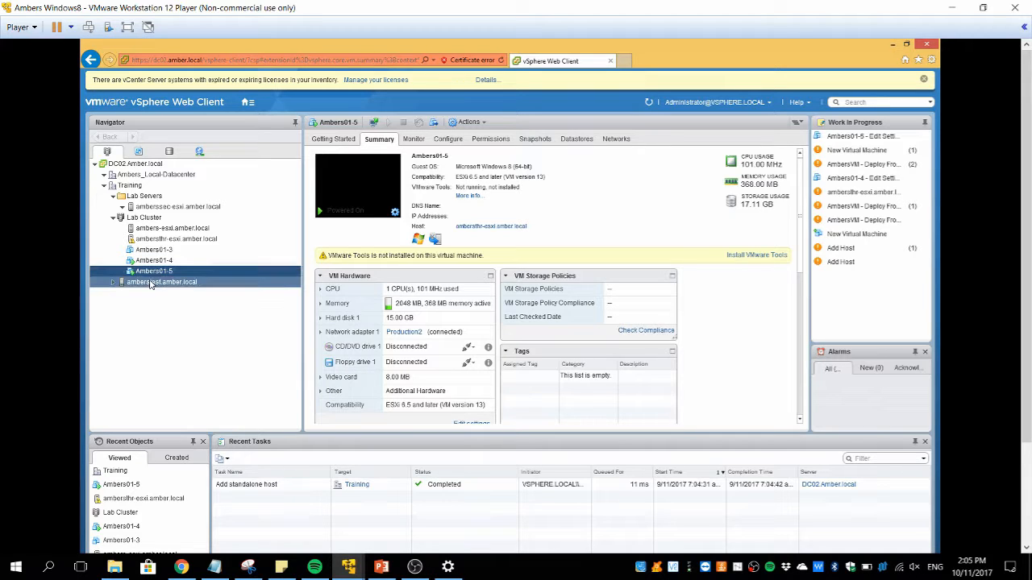
left_click_drag(150, 284, 140, 202)
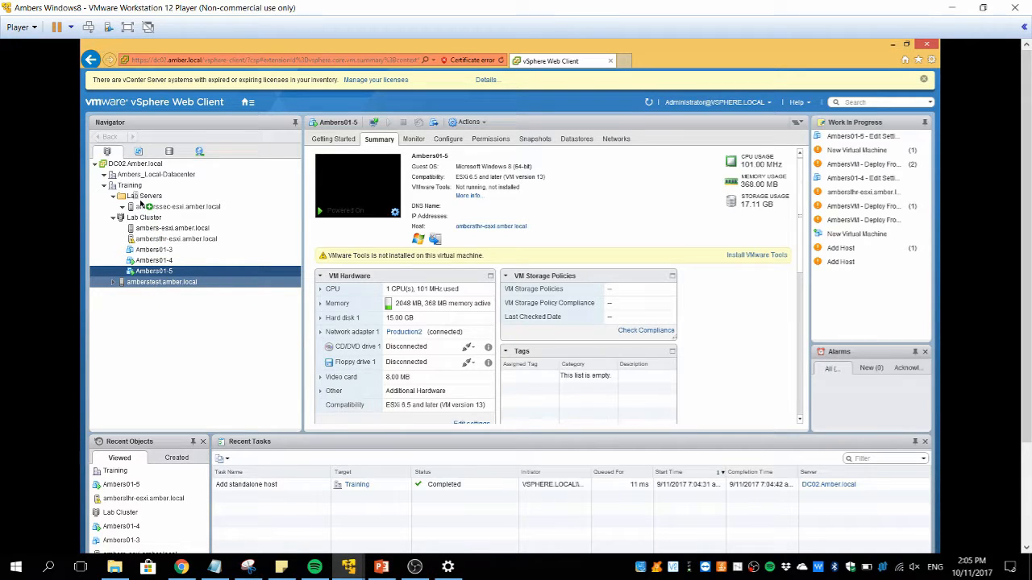